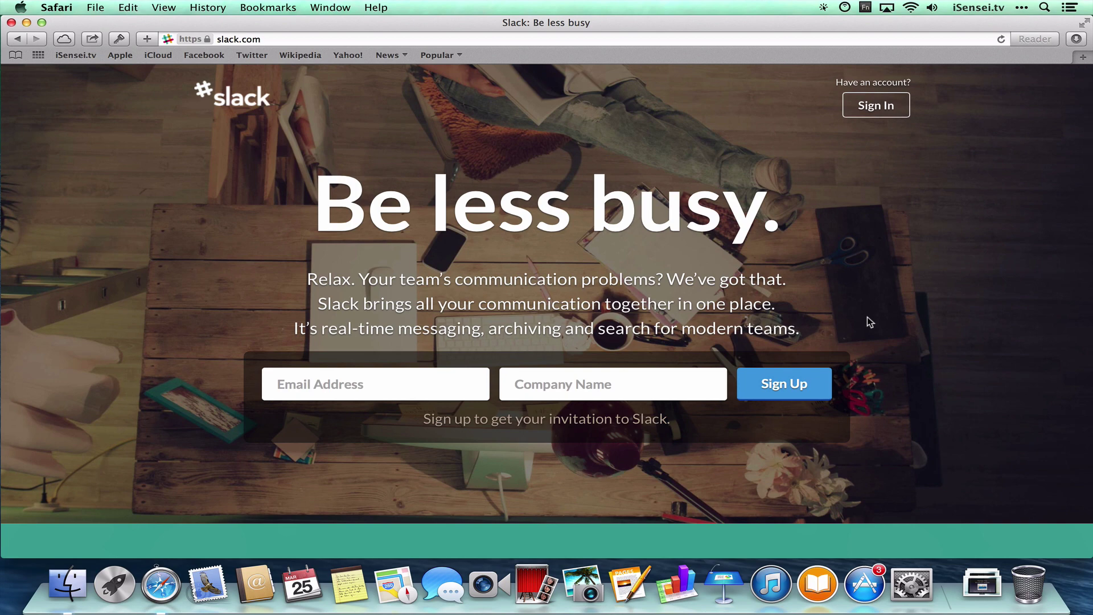
Open the product tour from Slack's home page.
scroll(870, 322, "down", 10)
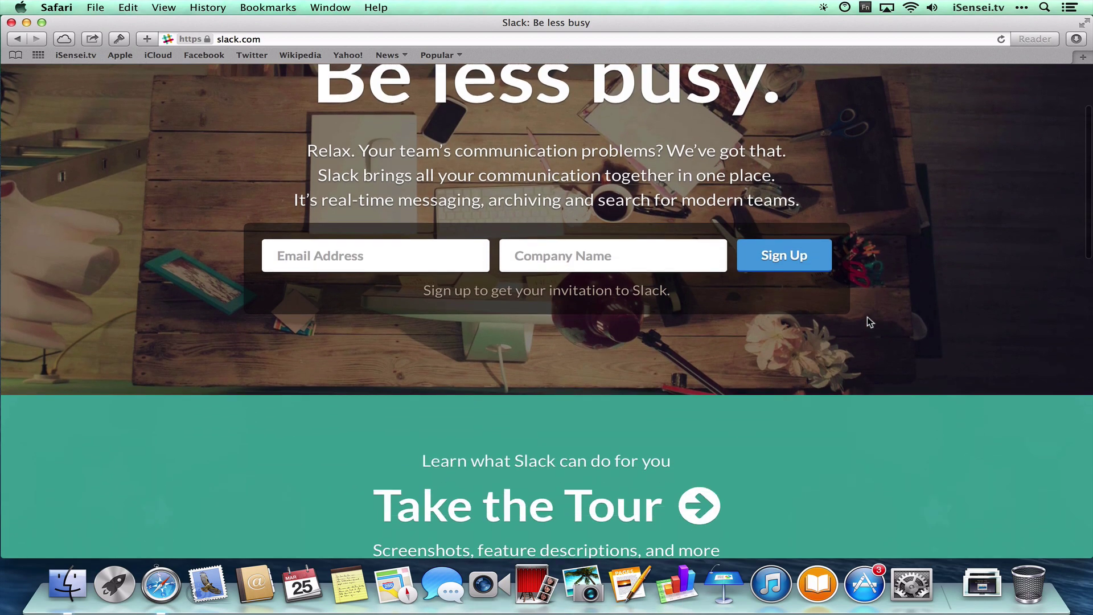
scroll(870, 323, "down", 3)
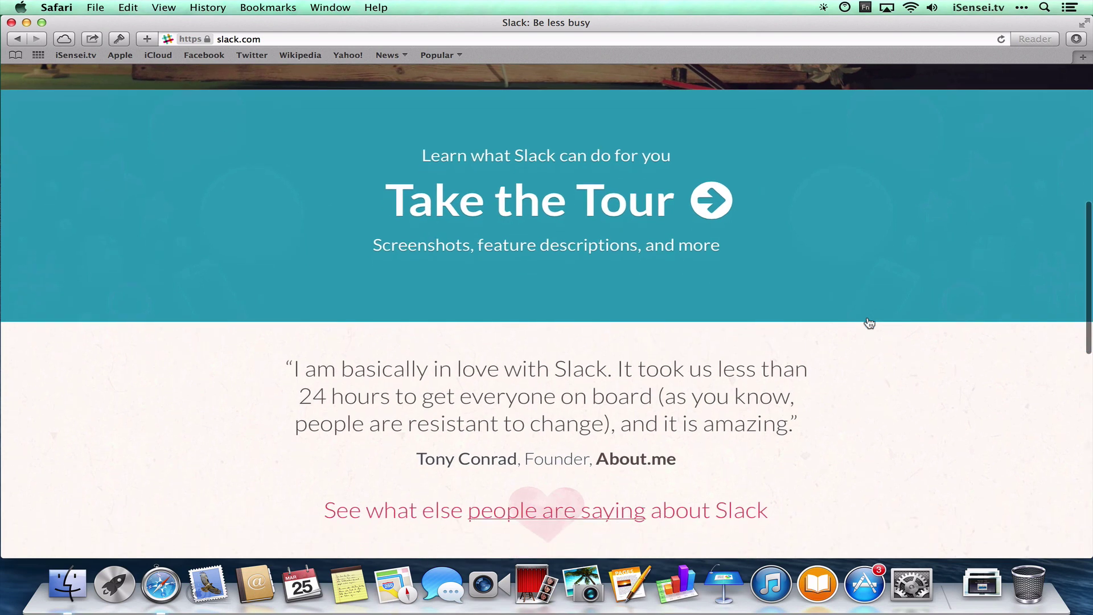
left_click(717, 204)
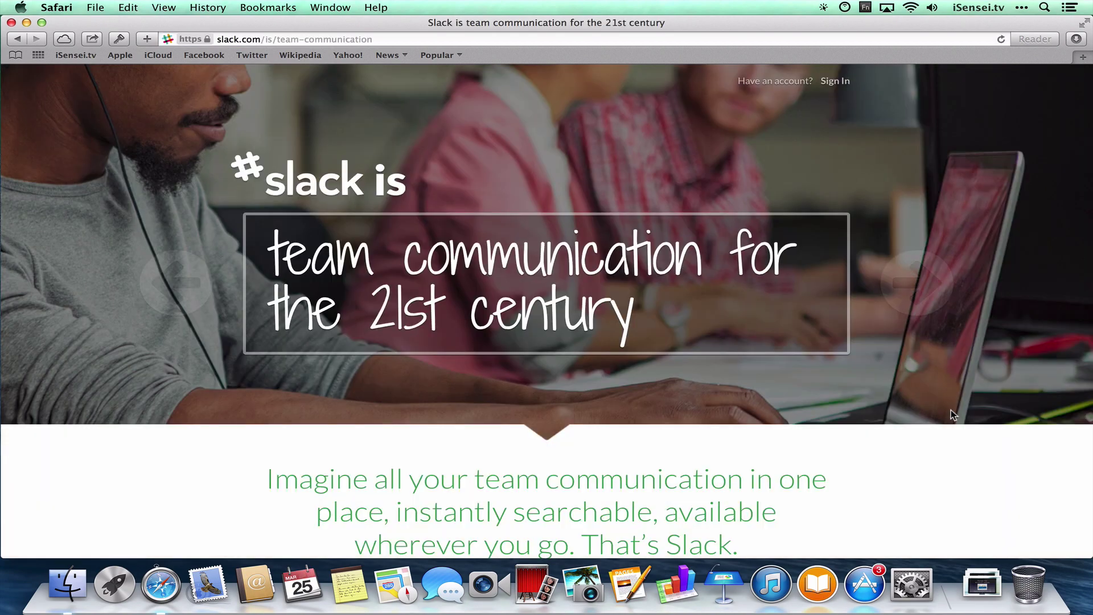
Examine the team communication tour page, covering channels, search, autocomplete and device sync, down to the sign-up section at its end.
scroll(947, 468, "down", 5)
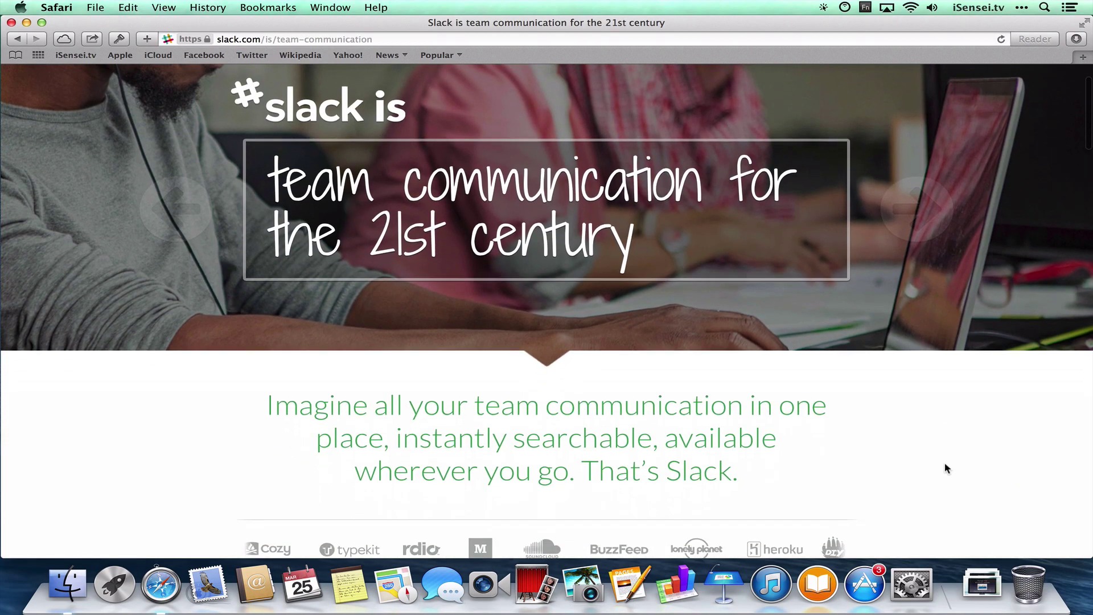
scroll(945, 464, "down", 2)
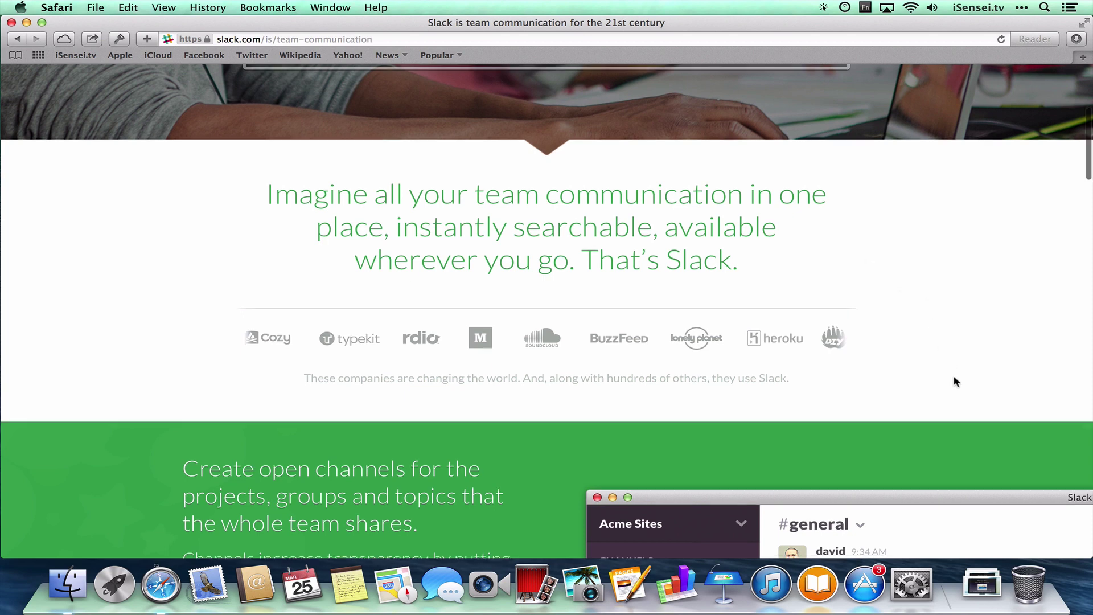
scroll(954, 381, "down", 5)
scroll(955, 380, "down", 3)
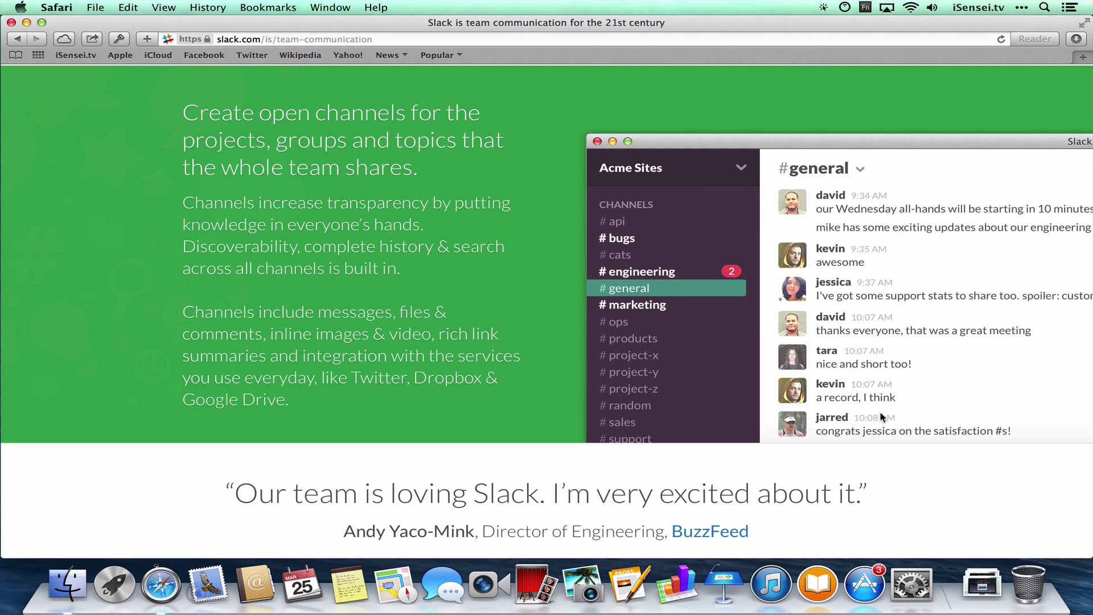
scroll(948, 402, "down", 1)
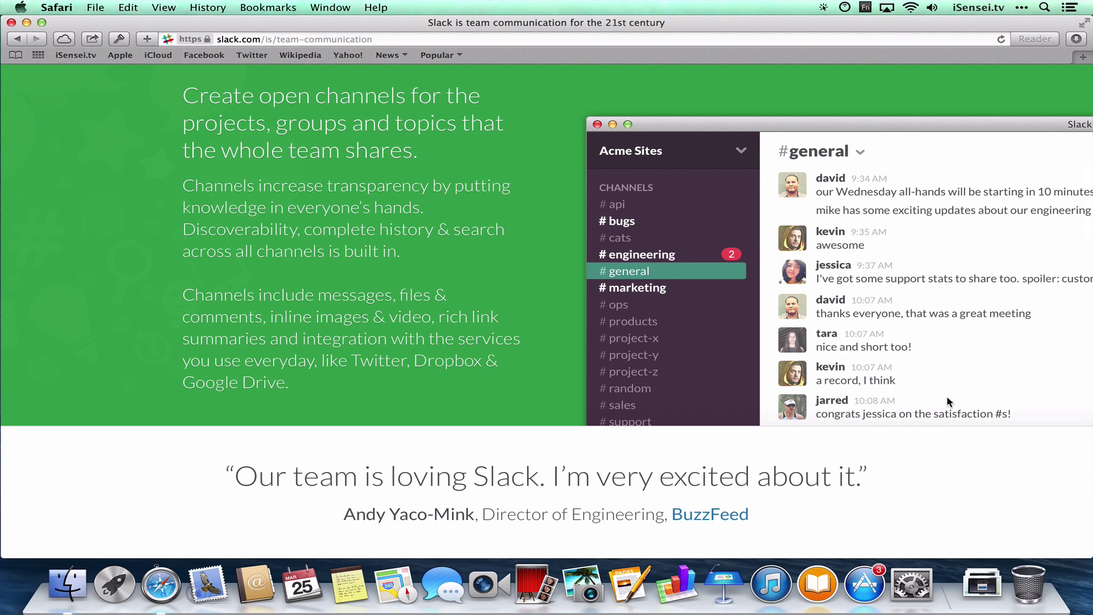
scroll(948, 401, "down", 15)
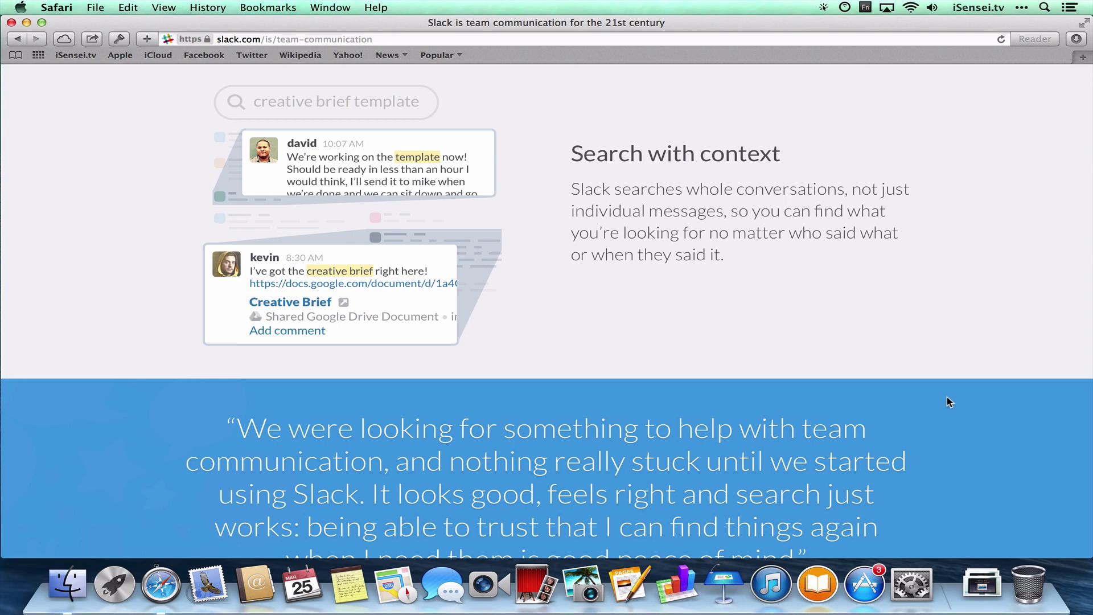
scroll(947, 398, "down", 10)
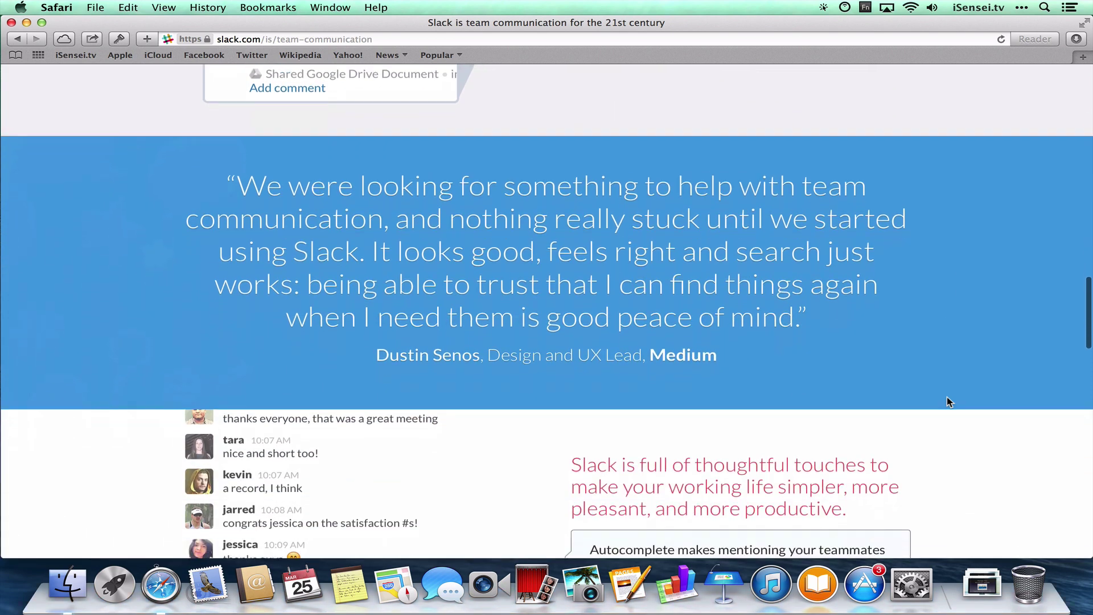
scroll(947, 402, "down", 5)
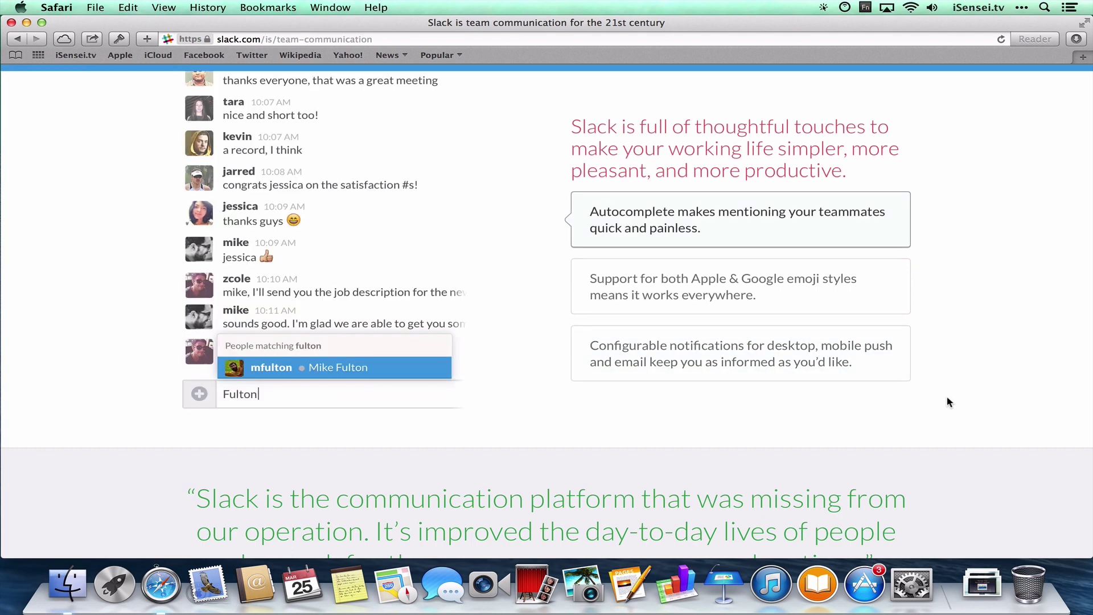
scroll(948, 402, "down", 10)
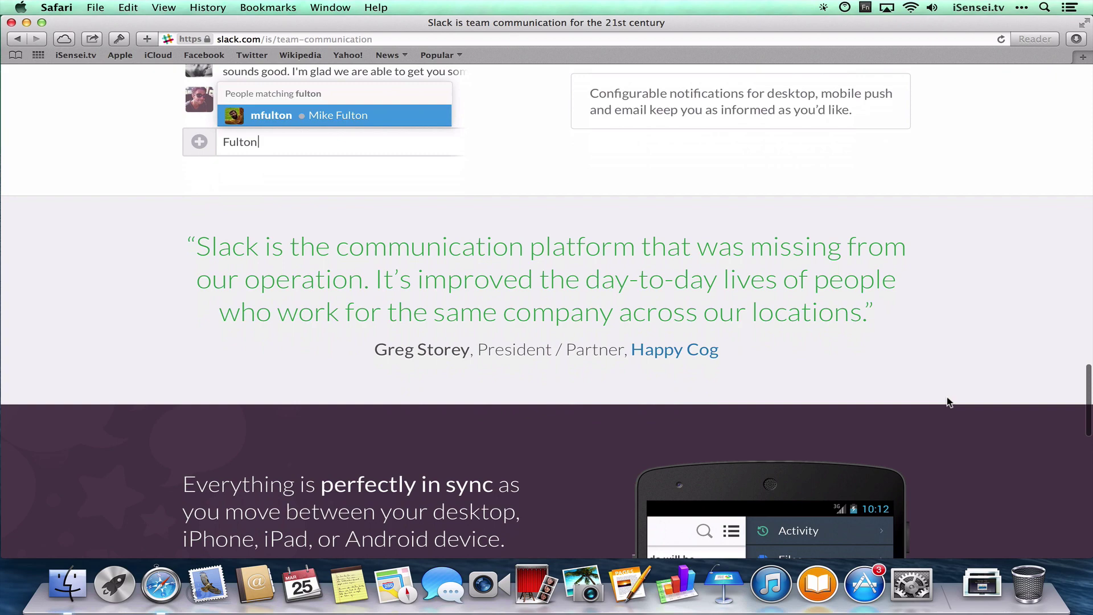
scroll(947, 402, "down", 8)
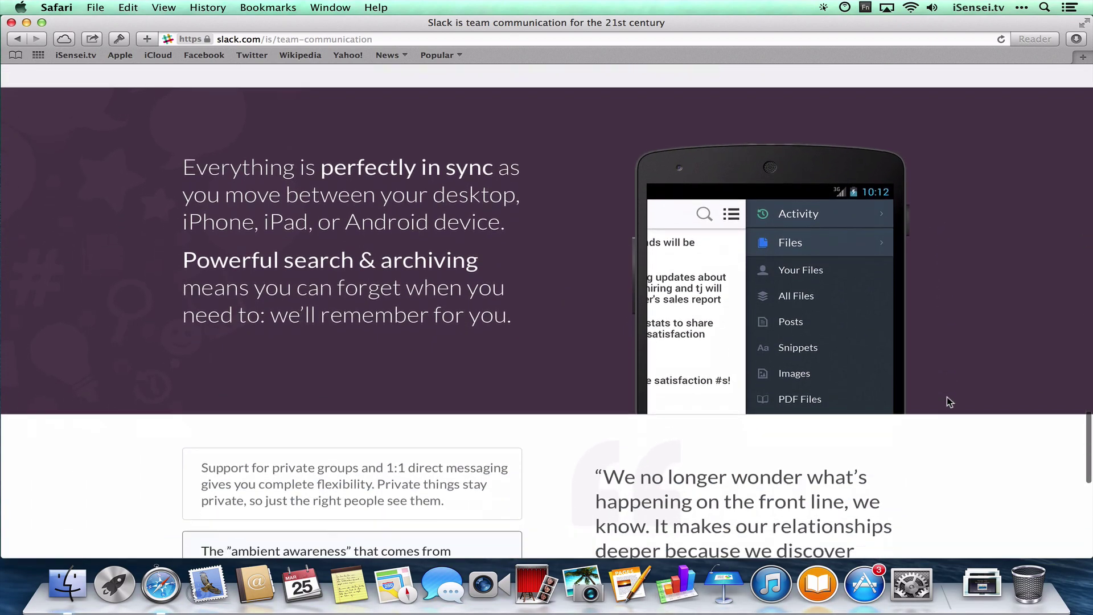
scroll(947, 402, "down", 9)
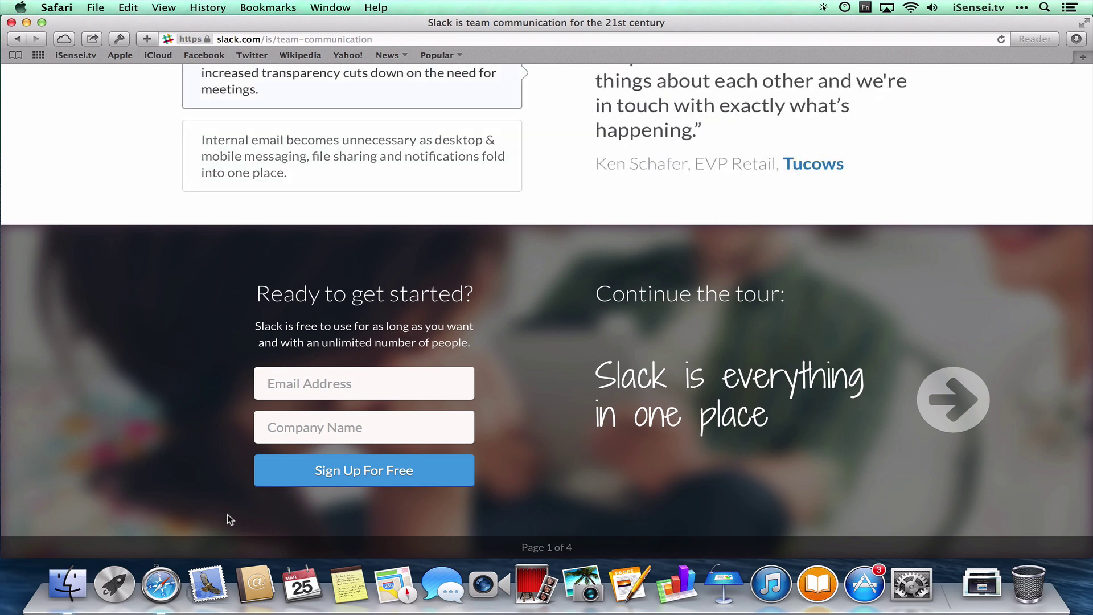
Switch to Mail, open the Slack invitation to join CCAK, and follow its account activation link.
left_click(209, 586)
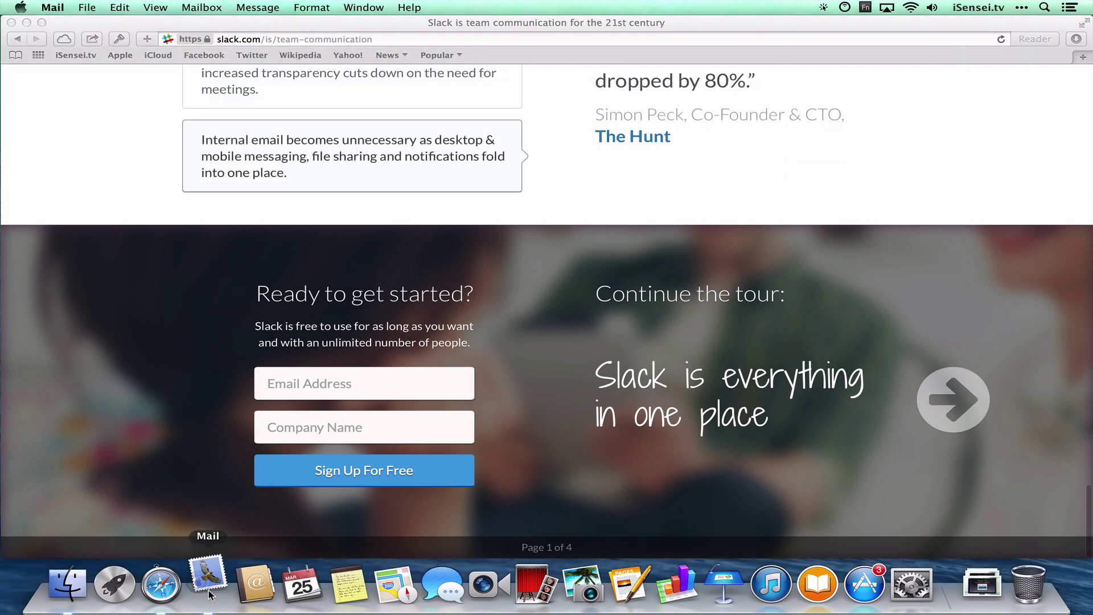
left_click(208, 578)
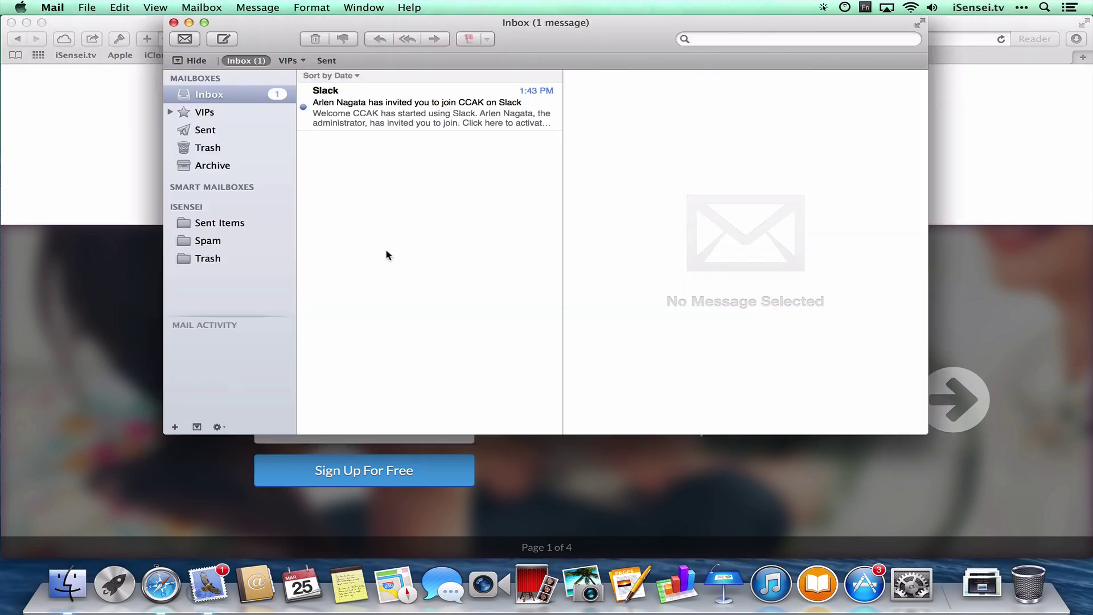
left_click(372, 116)
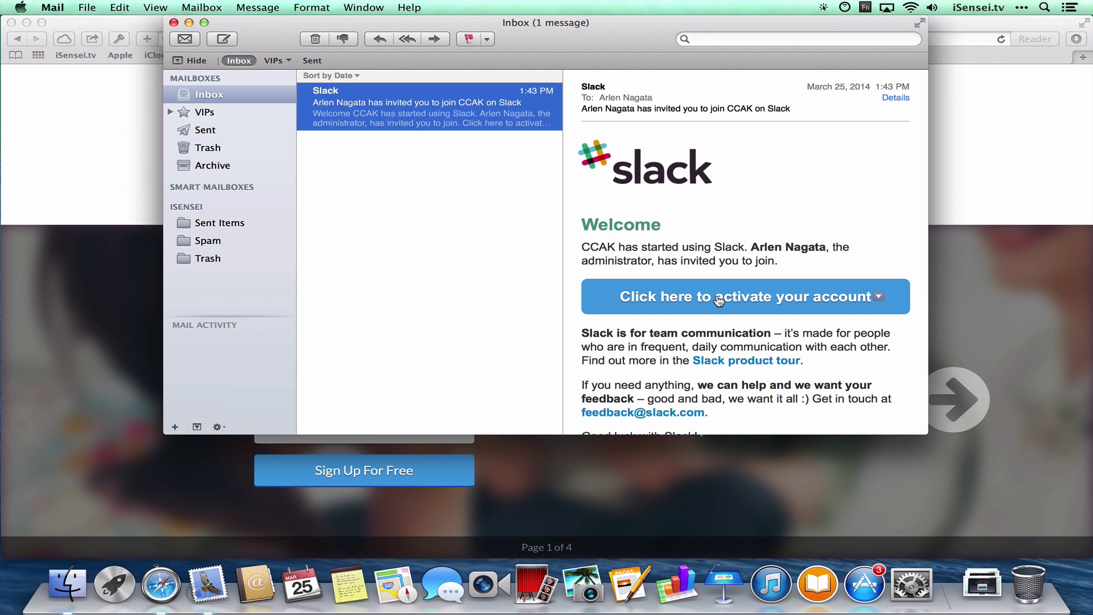
left_click(760, 299)
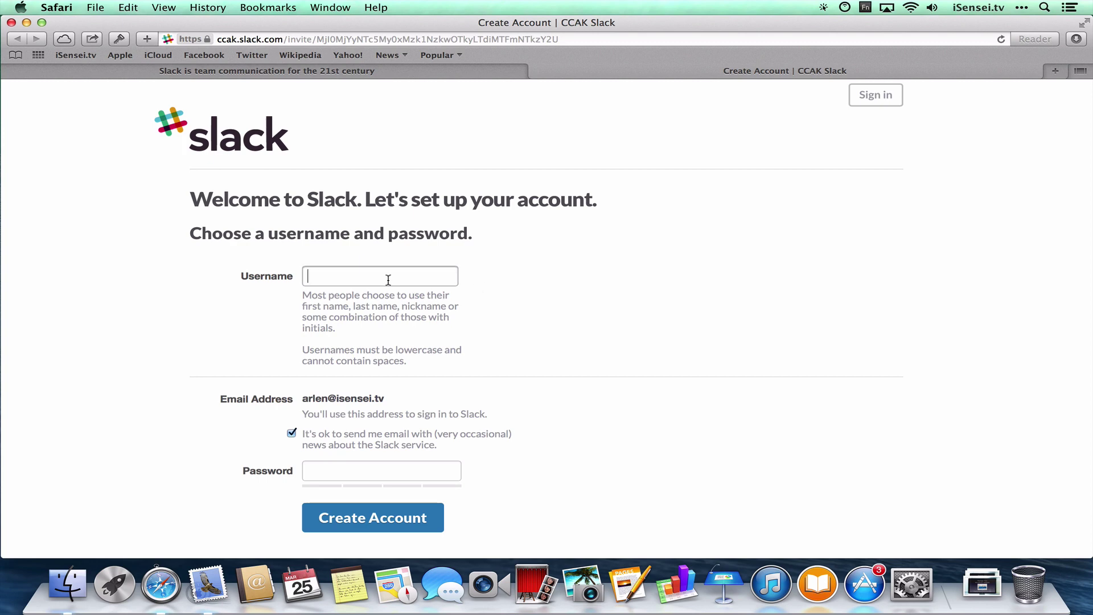
Enter a username and the account password, and create the CCAK Slack account.
type("arlen-sensei")
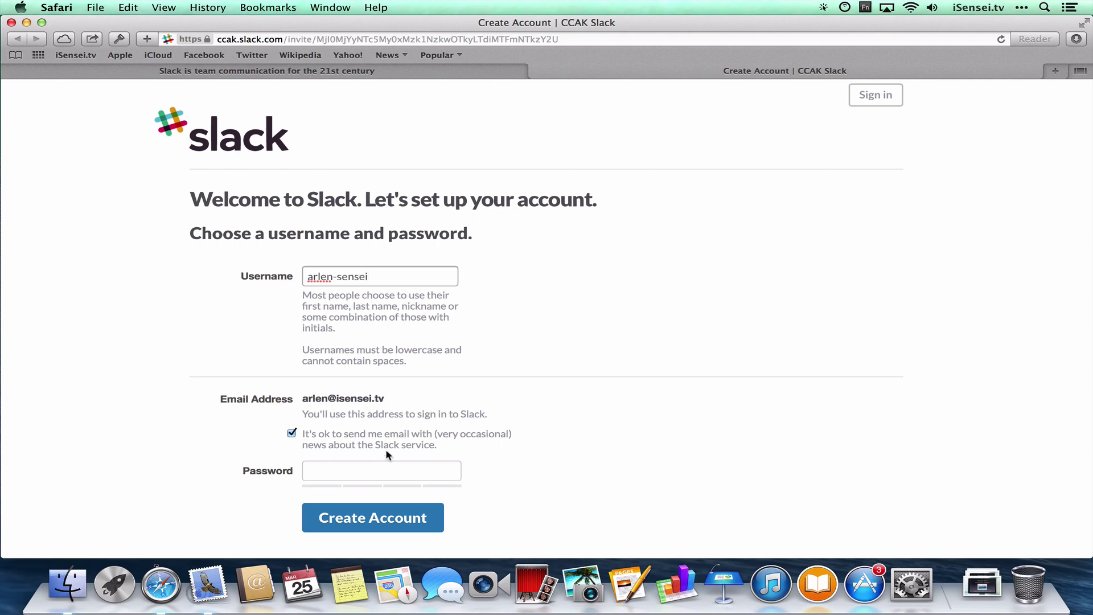
left_click(369, 468)
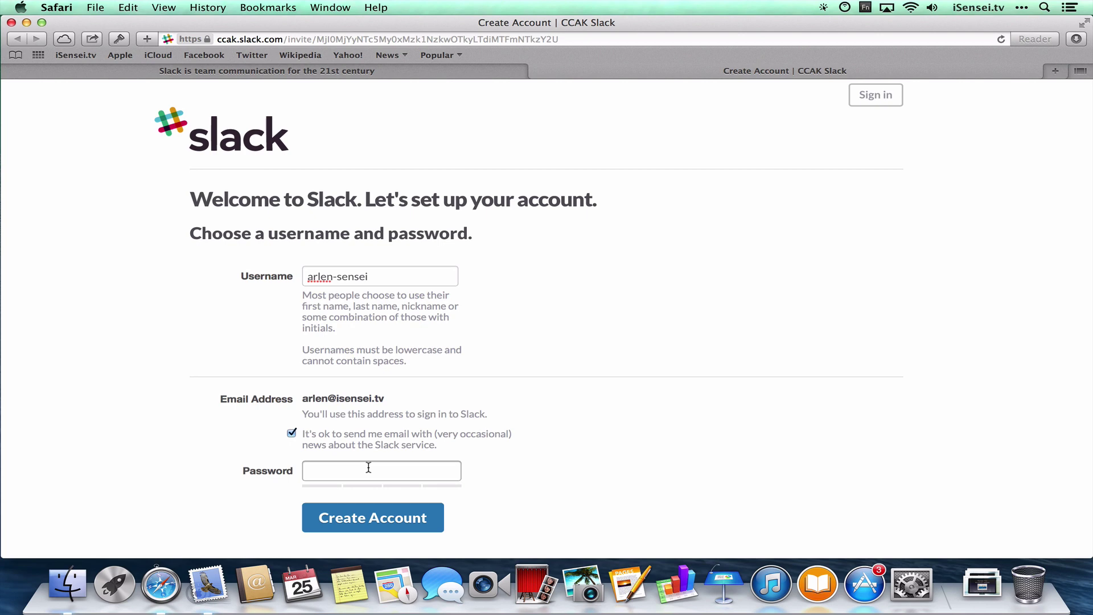
type("xxxxx")
key("Return")
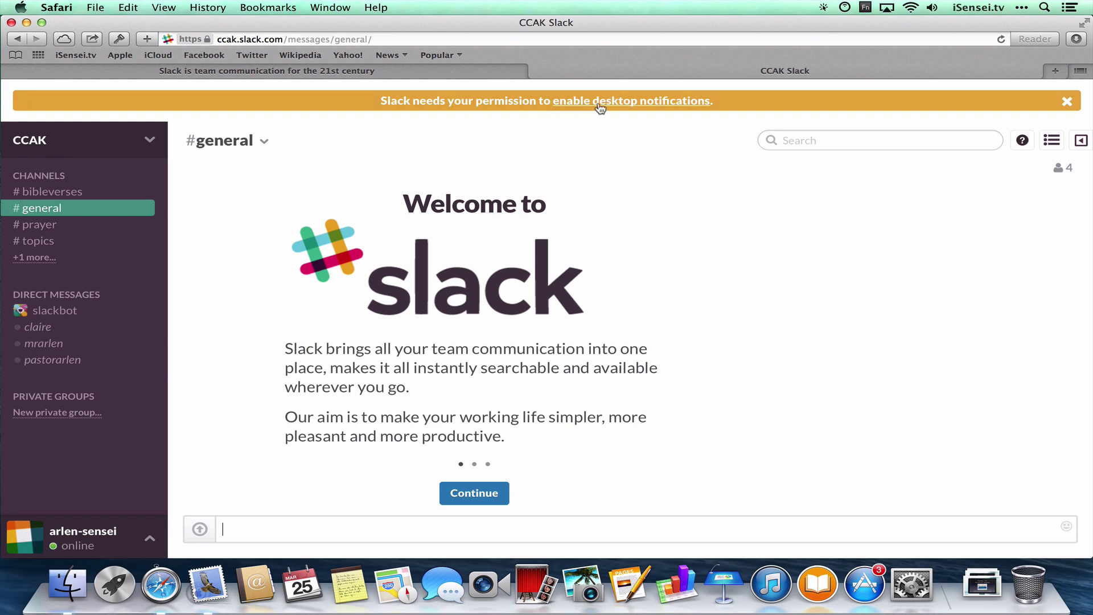
Enable desktop notifications for Slack, allow the site's alerts in Notification Center, and close the preferences.
left_click(624, 102)
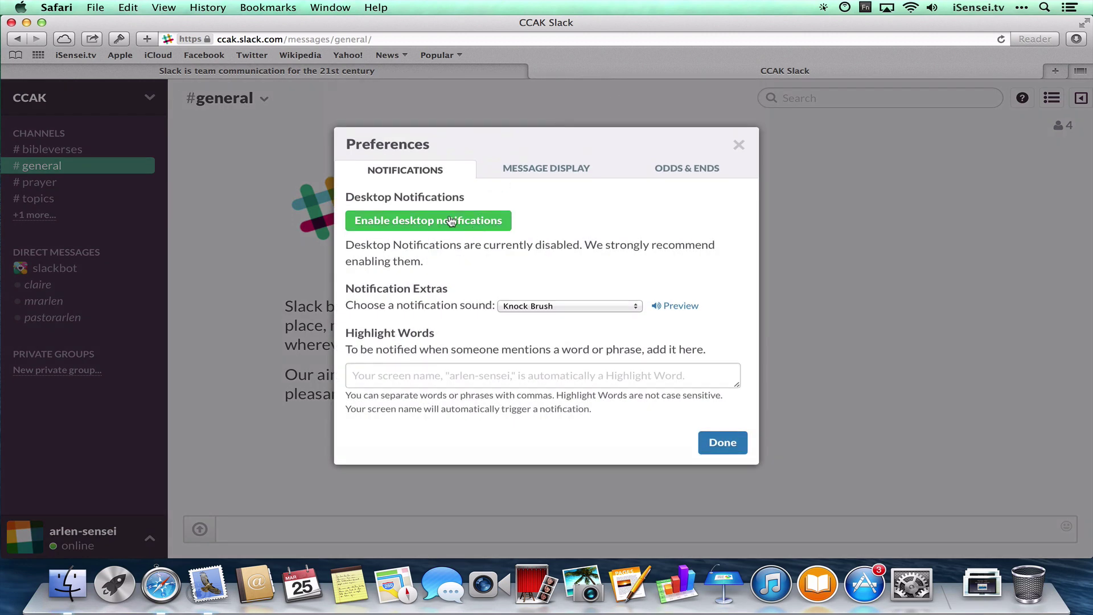
left_click(452, 221)
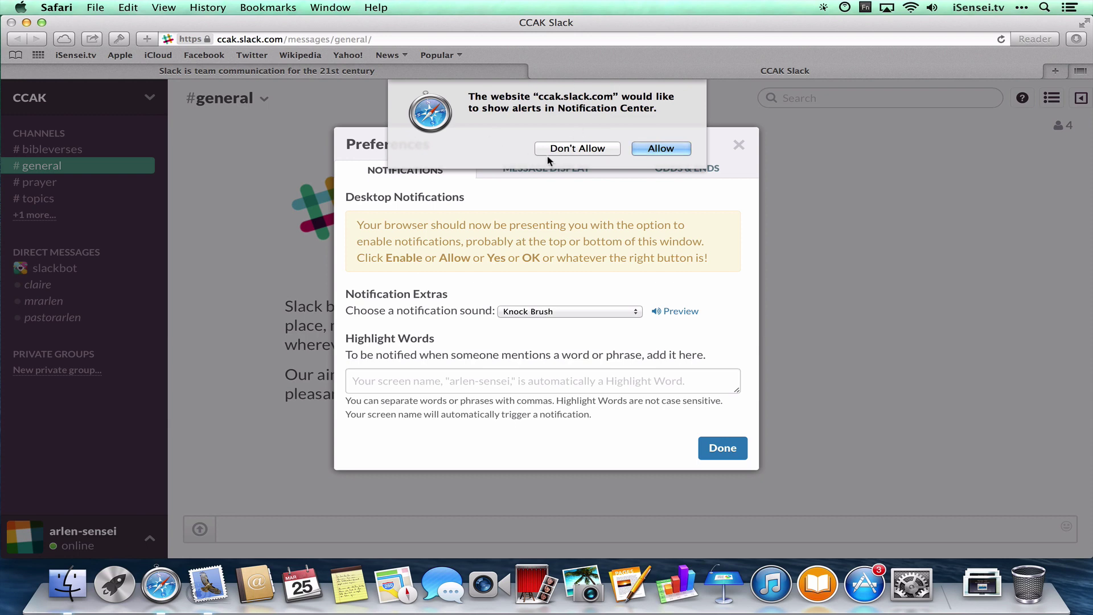
left_click(661, 148)
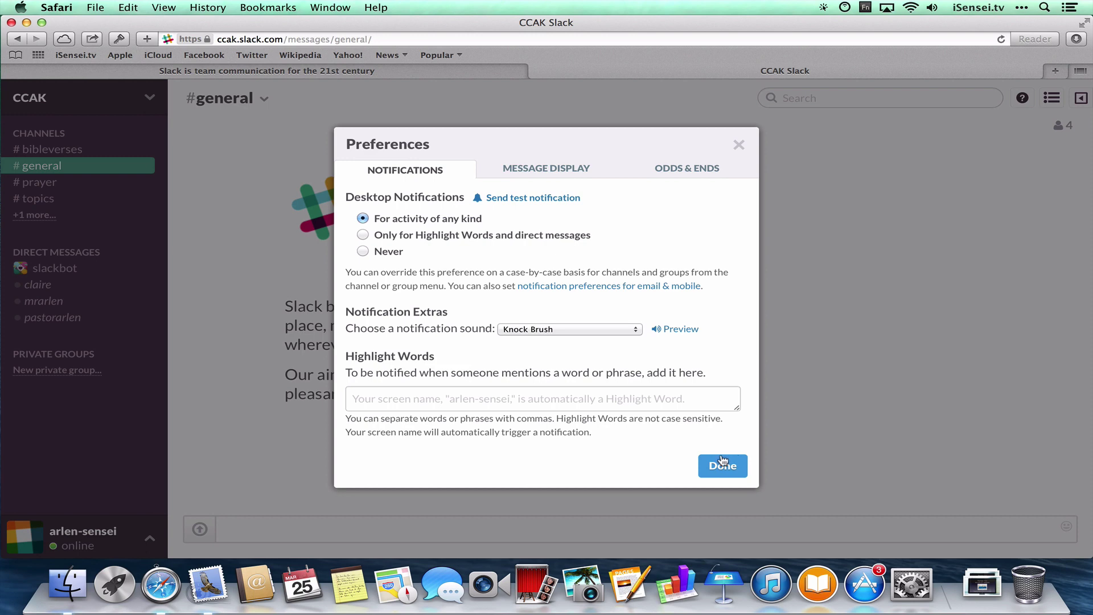
left_click(724, 461)
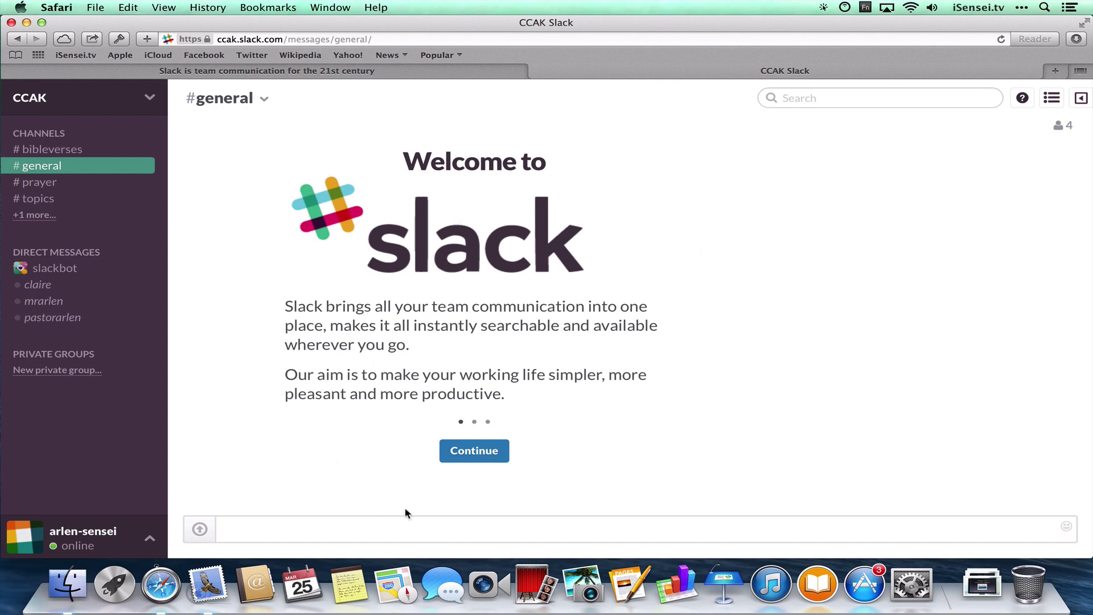
Go through the welcome introduction and all the Channel List tips to the end.
left_click(479, 456)
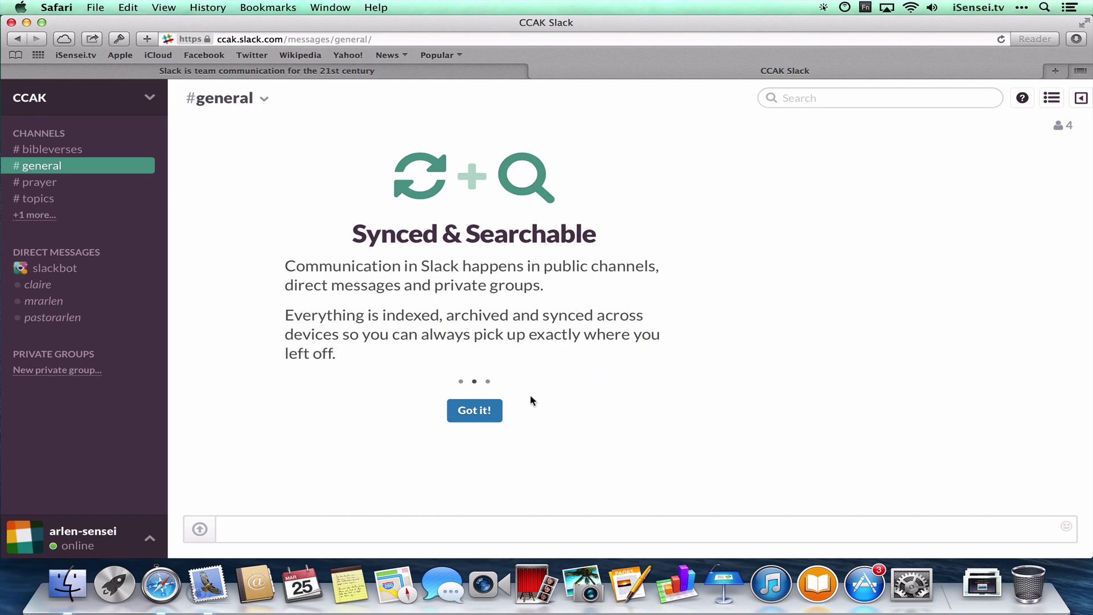
left_click(477, 410)
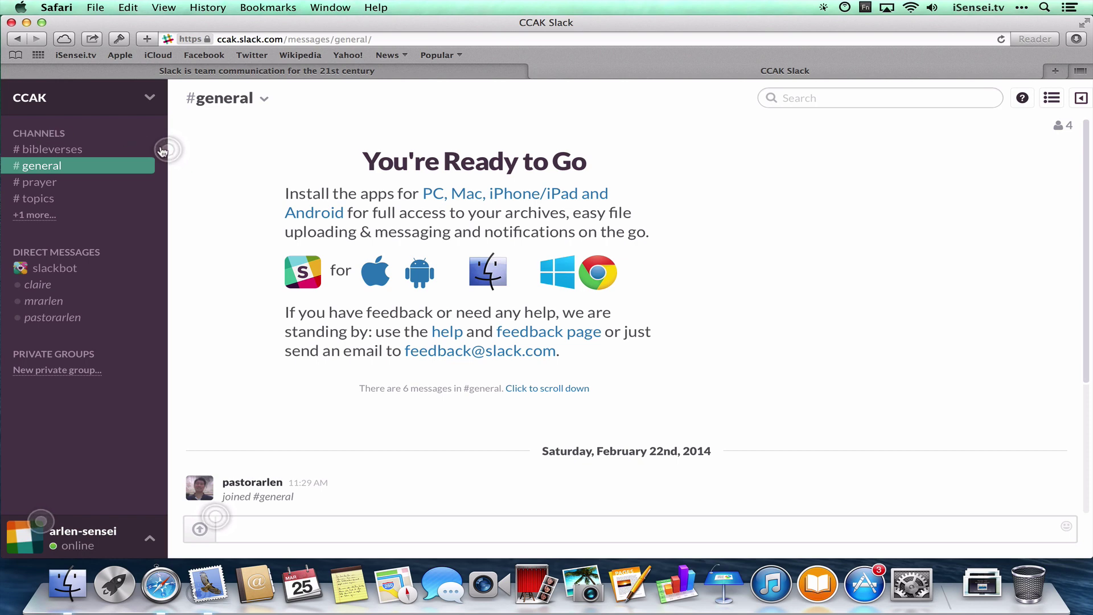
left_click(168, 149)
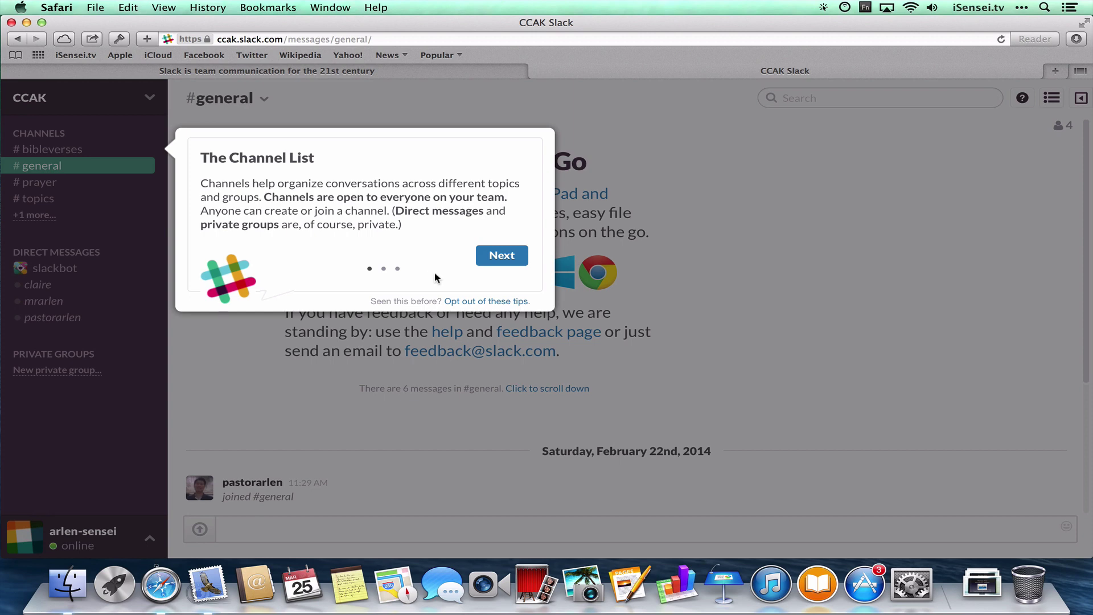
left_click(475, 261)
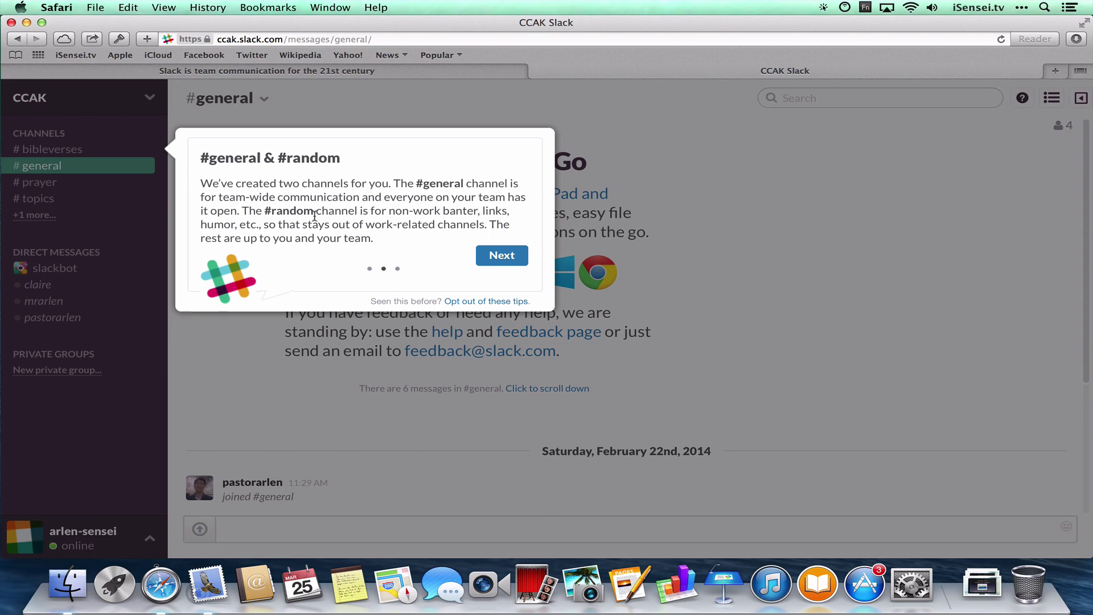
left_click(501, 255)
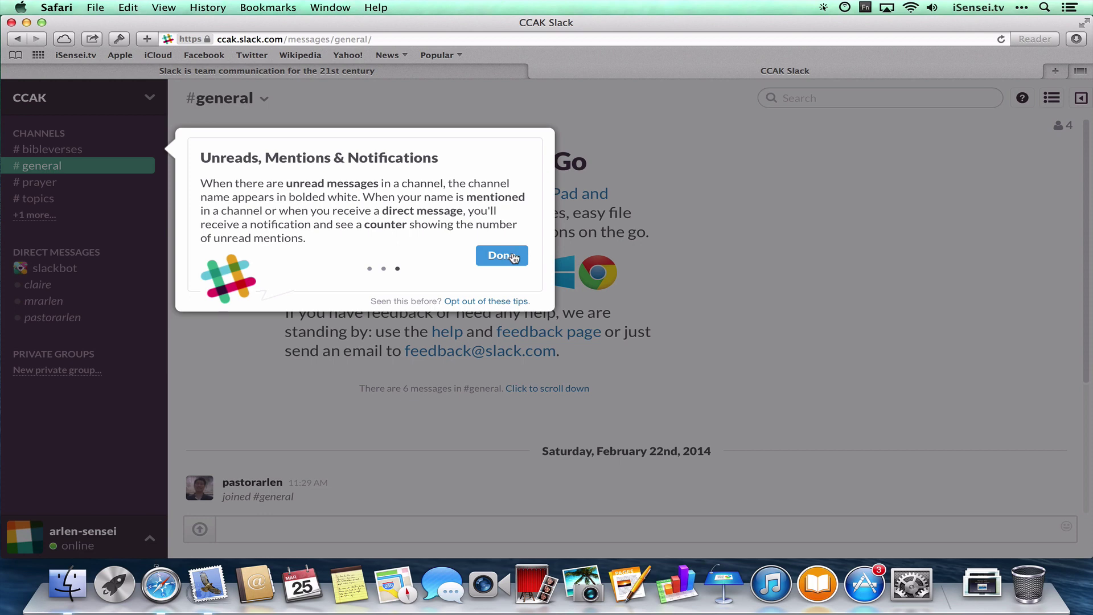
left_click(508, 257)
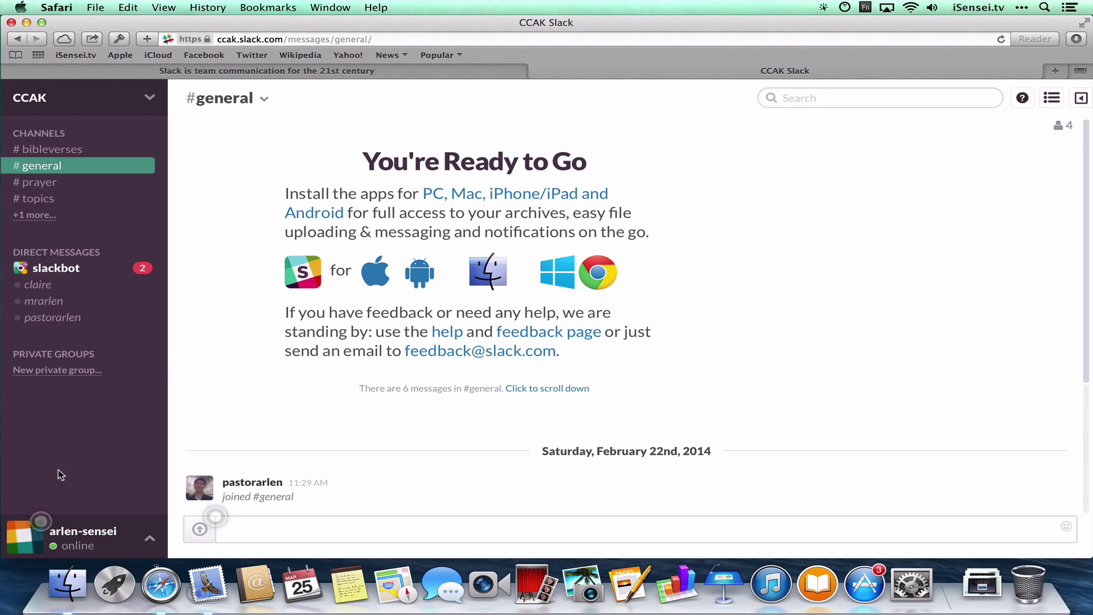
View the account menu tip and go through the tips on writing messages and sharing files.
left_click(44, 521)
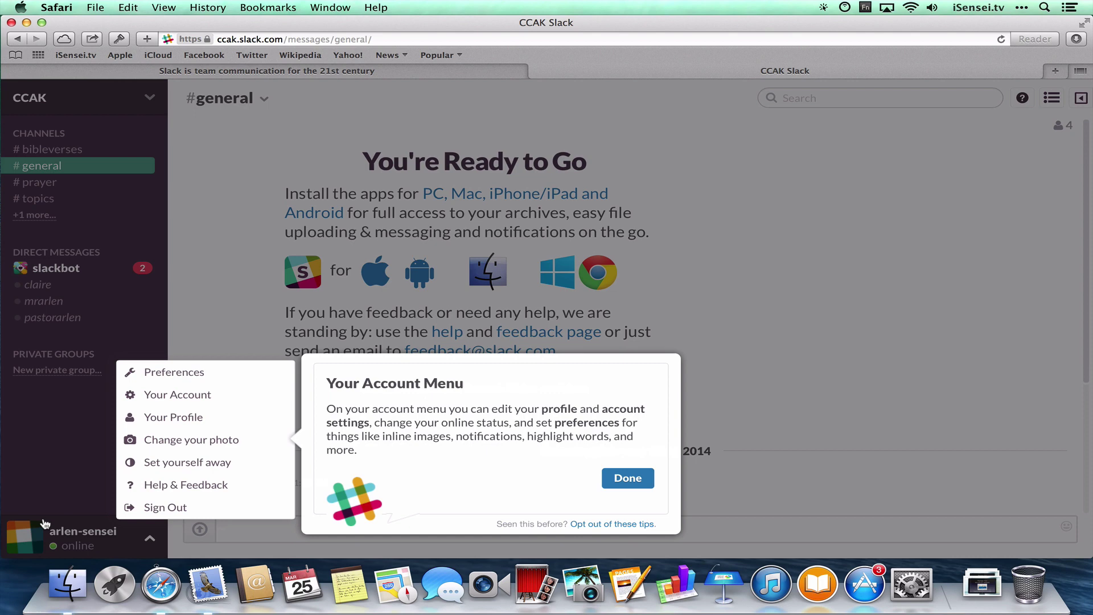
left_click(218, 519)
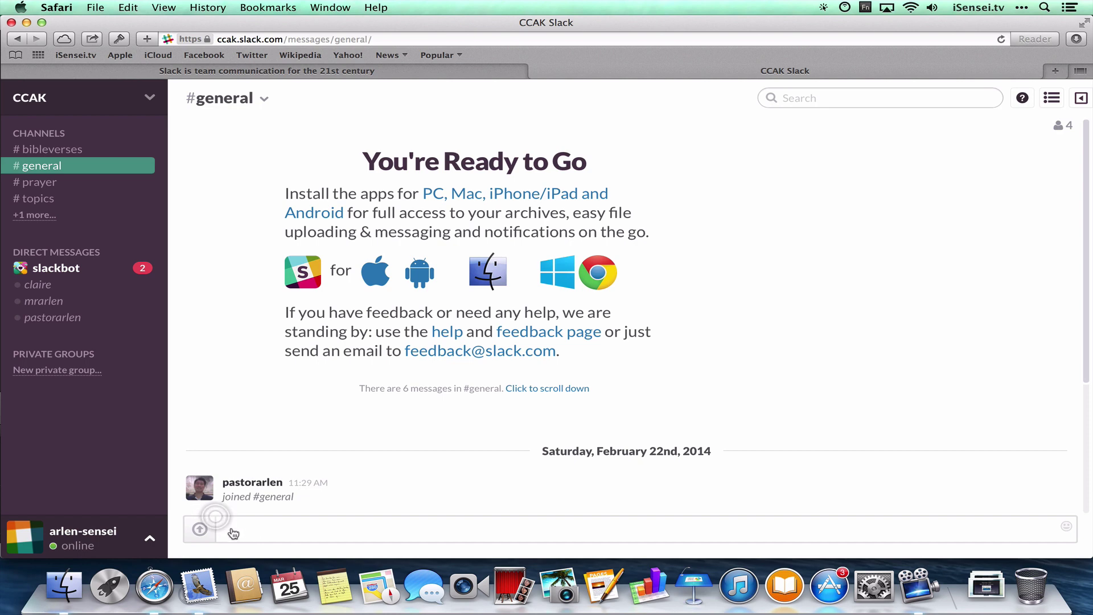
left_click(216, 521)
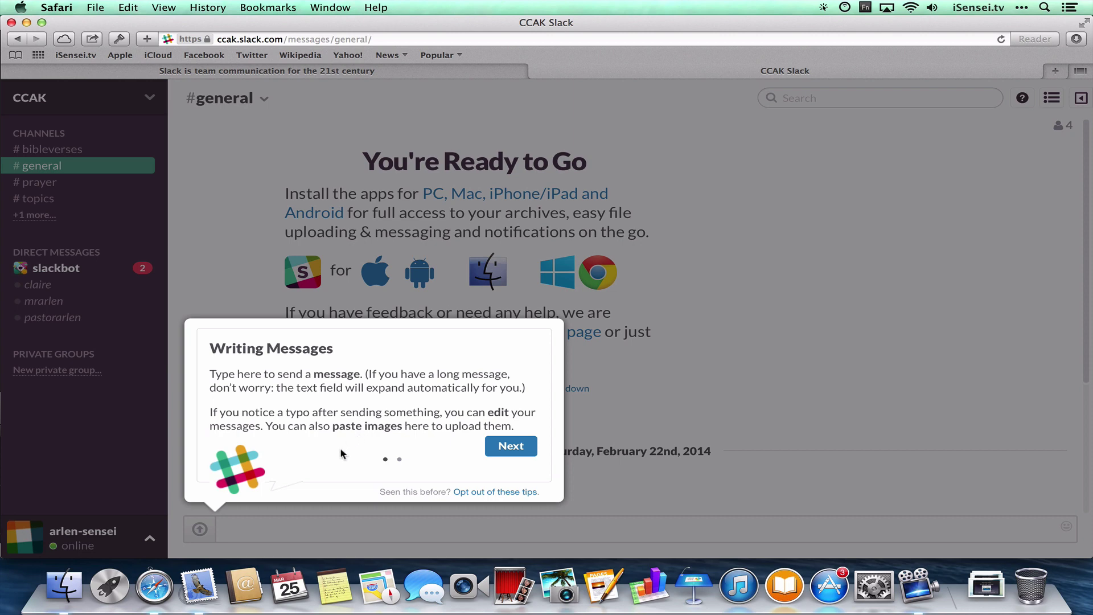
left_click(494, 448)
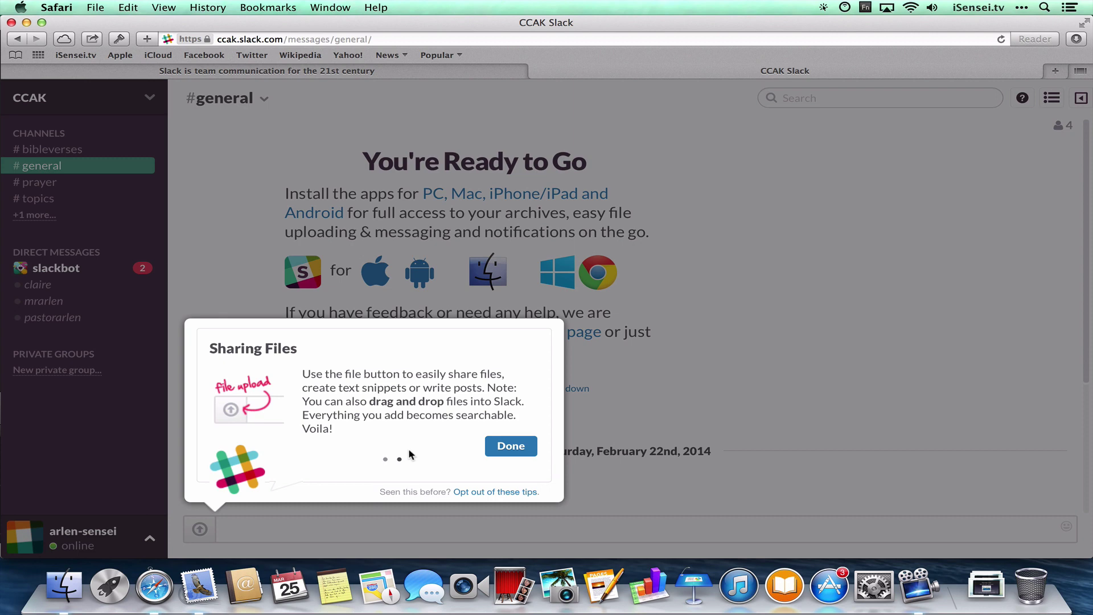
left_click(518, 450)
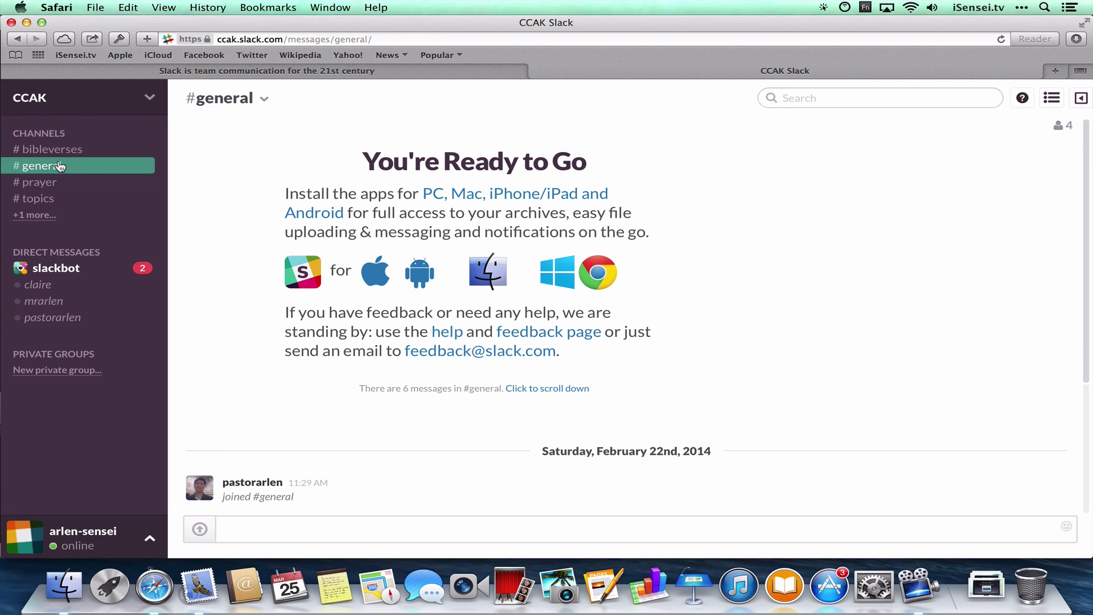
Begin writing a message in the #general channel with "Hi".
left_click(281, 521)
type("Hi E")
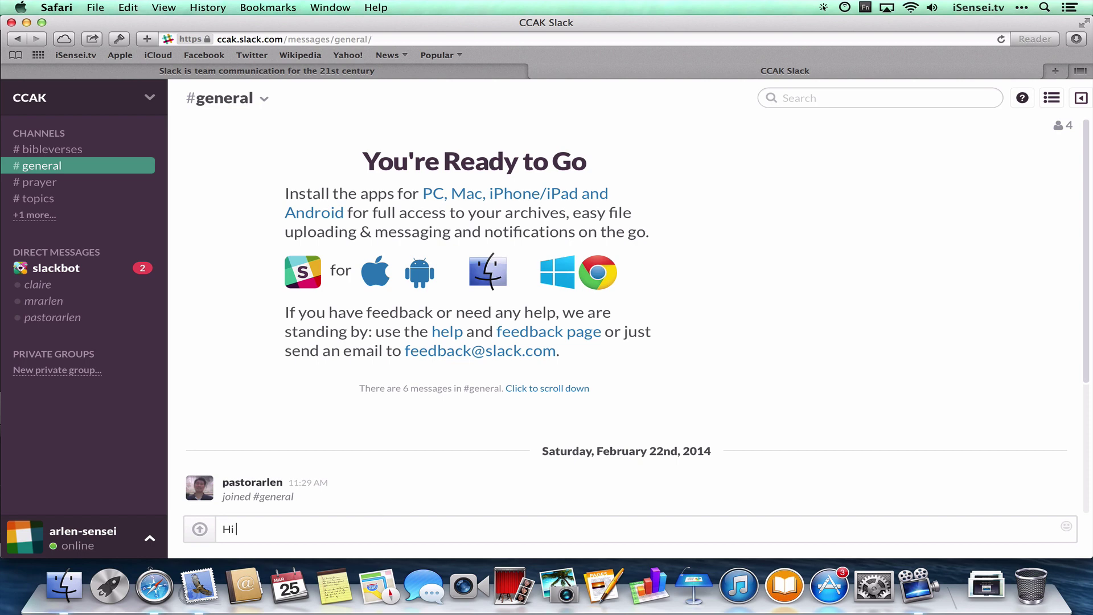